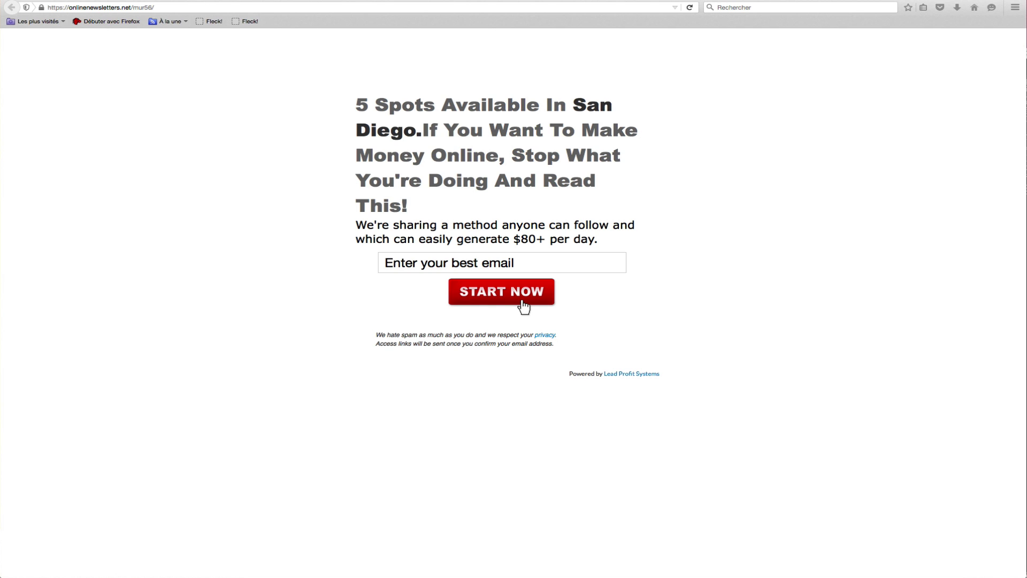
# - Switch to the Creative Niche Manager Squeeze Page Builder tab
pyautogui.hotkey('ctrl', 'Tab')
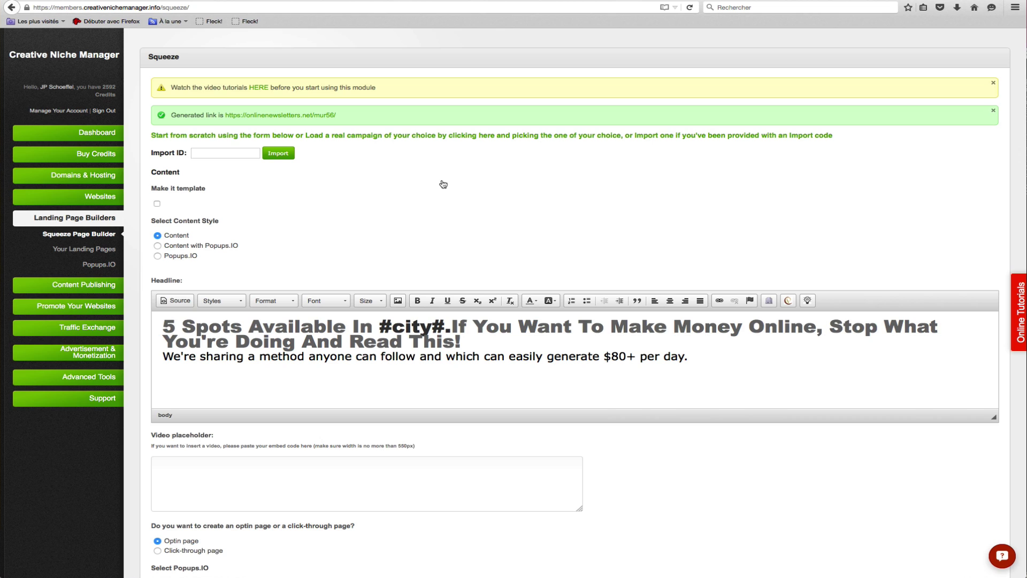
pyautogui.scroll(1, 443, 184)
pyautogui.click(317, 1)
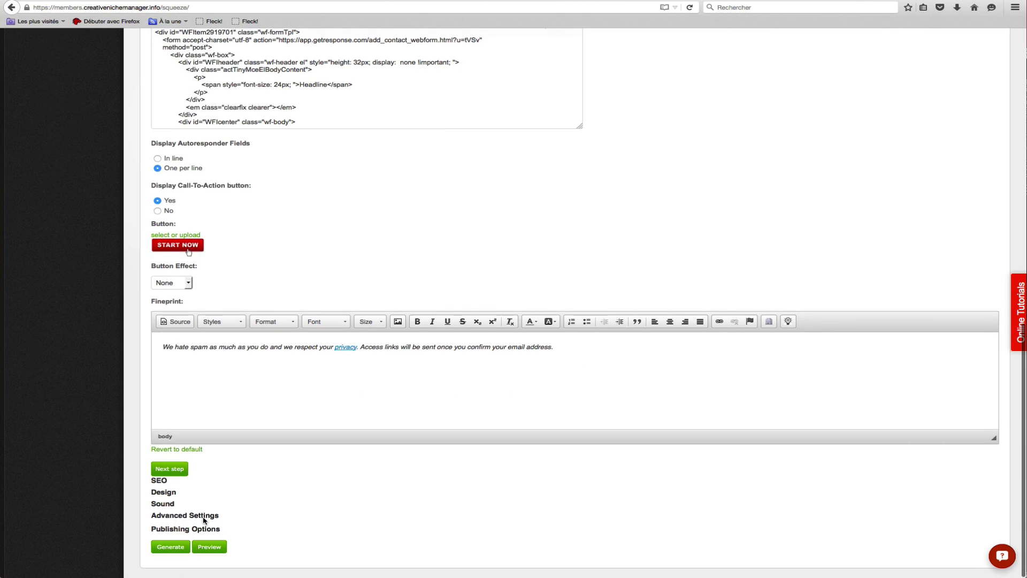
# - Under Advanced Settings, set Geo Location Traffic Redirect to Yes and allow only the United States
pyautogui.click(207, 518)
pyautogui.scroll(-4, 183, 381)
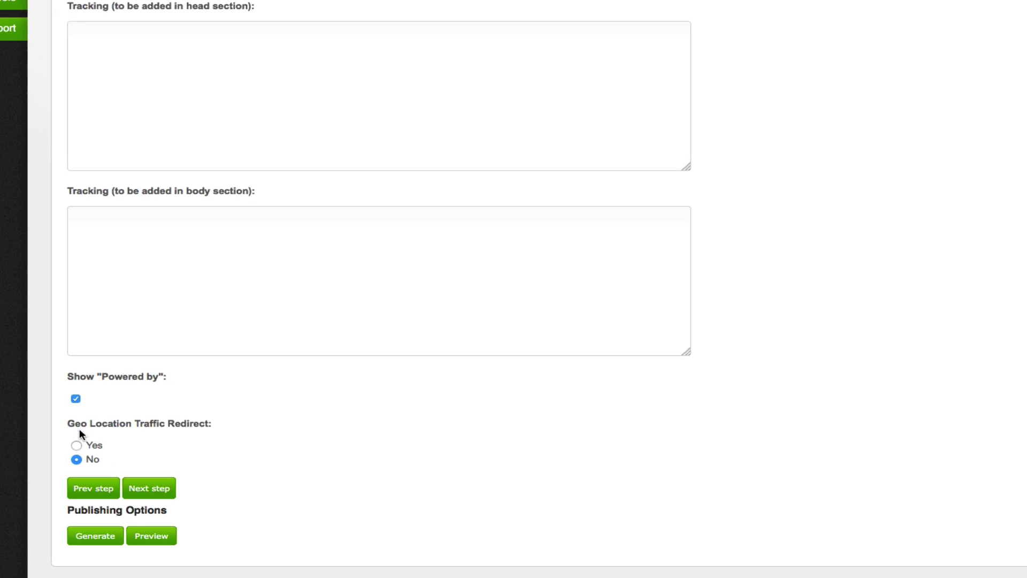
pyautogui.click(53, 434)
pyautogui.scroll(-5, 261, 344)
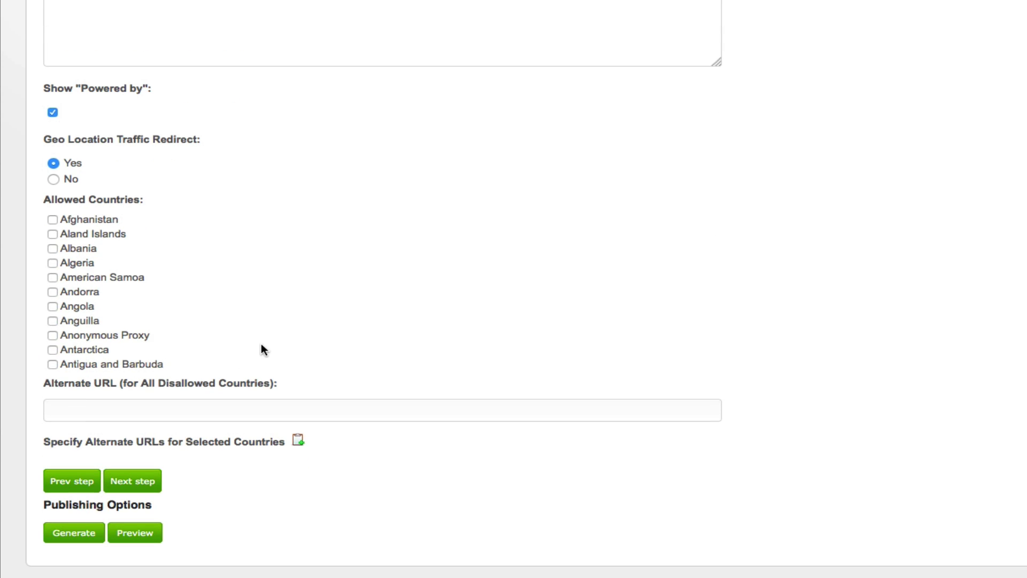
pyautogui.scroll(-1, 150, 320)
pyautogui.scroll(-20, 150, 320)
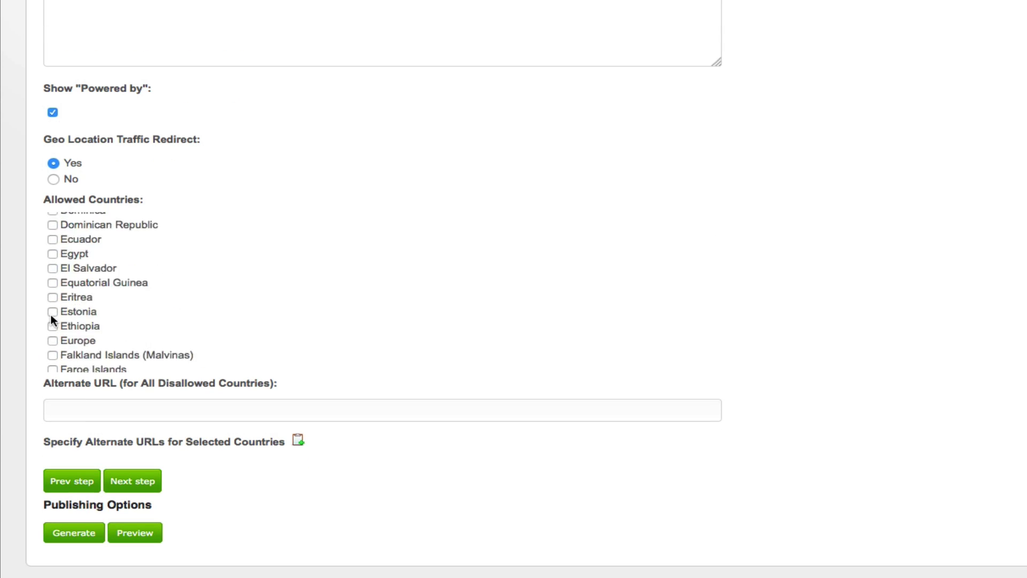
pyautogui.scroll(-15, 52, 320)
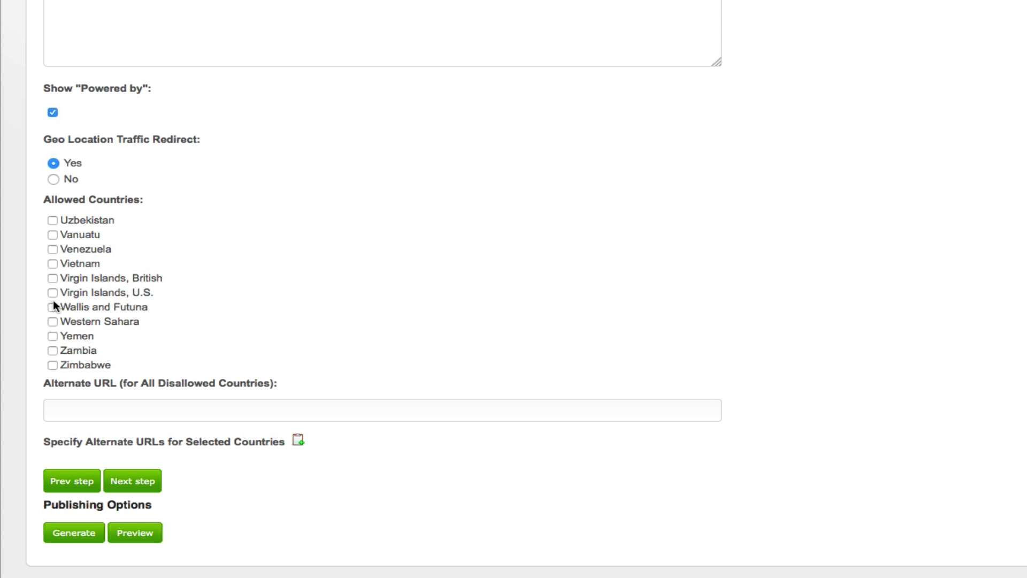
pyautogui.scroll(3, 53, 300)
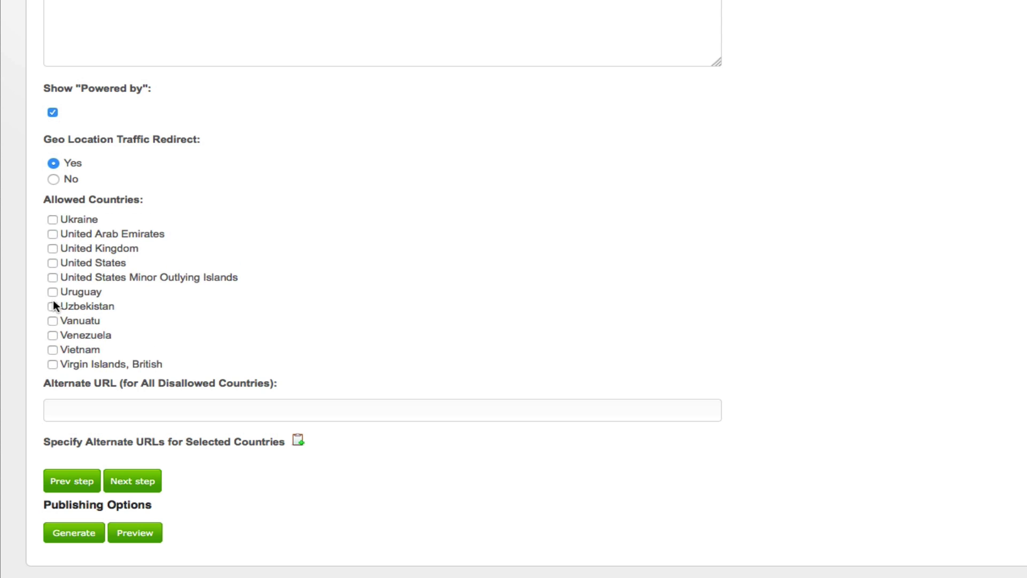
pyautogui.click(53, 263)
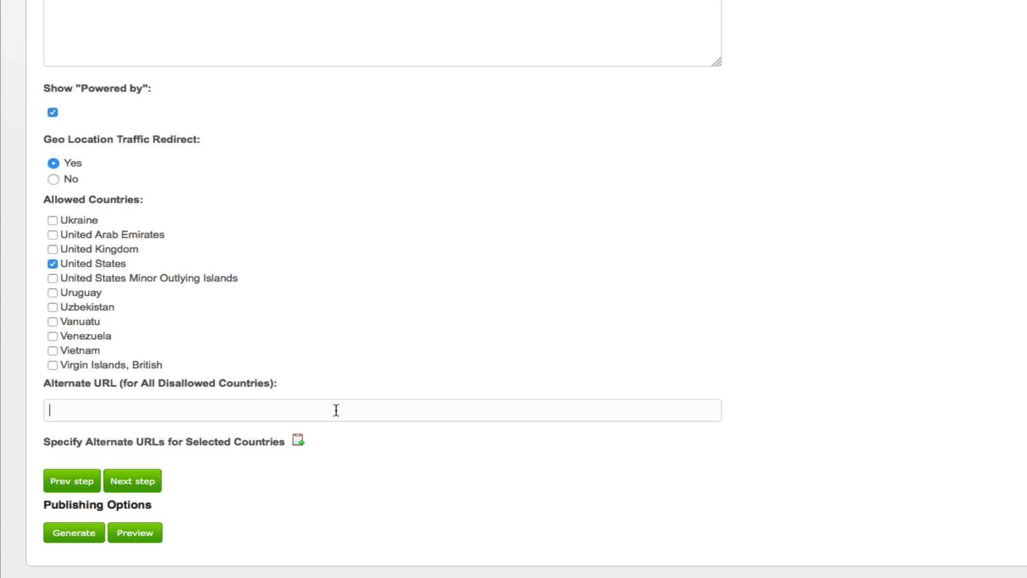
pyautogui.write('http://')
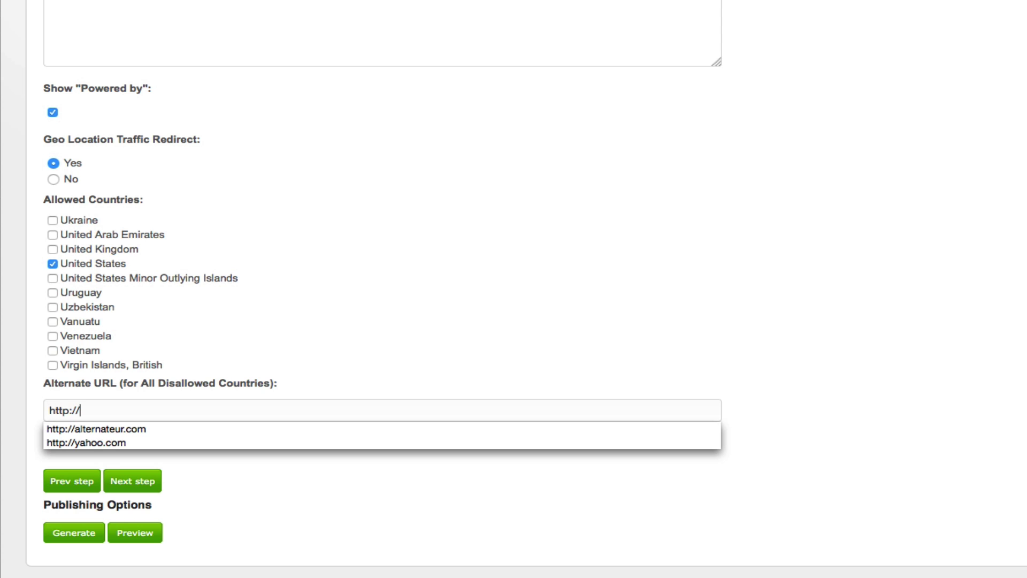
pyautogui.write('google.com')
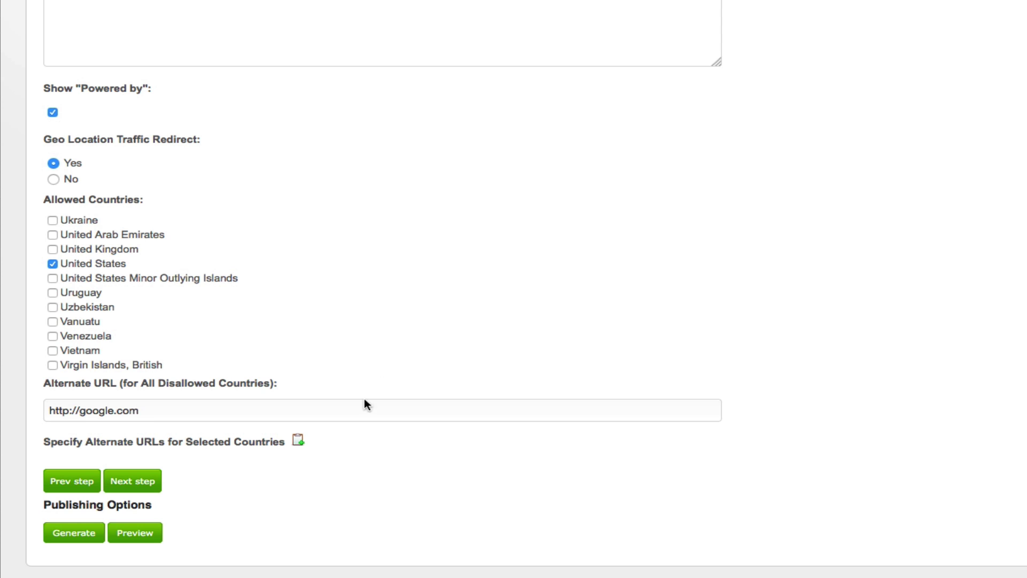
pyautogui.click(297, 441)
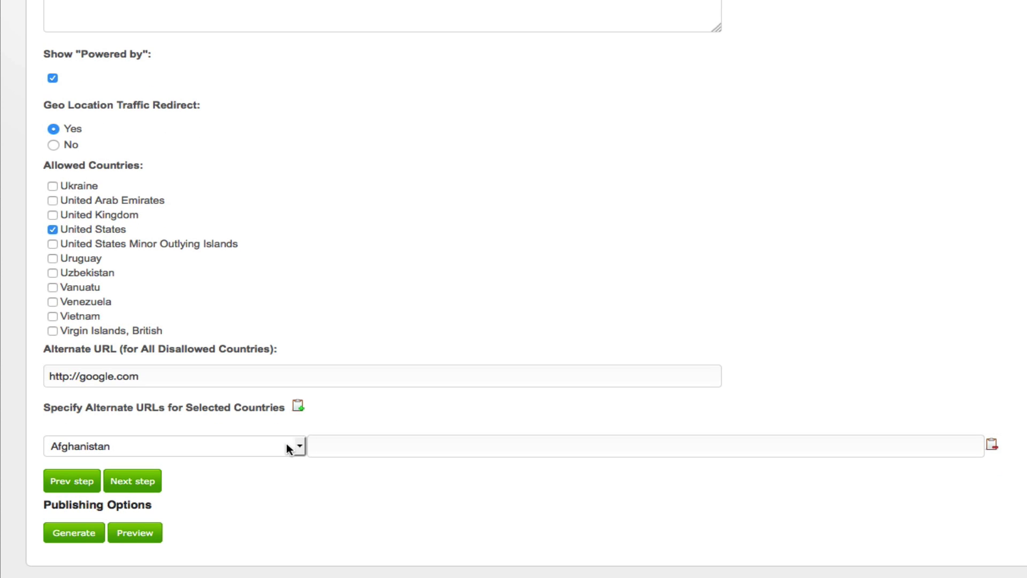
pyautogui.click(286, 443)
pyautogui.scroll(-20, 126, 325)
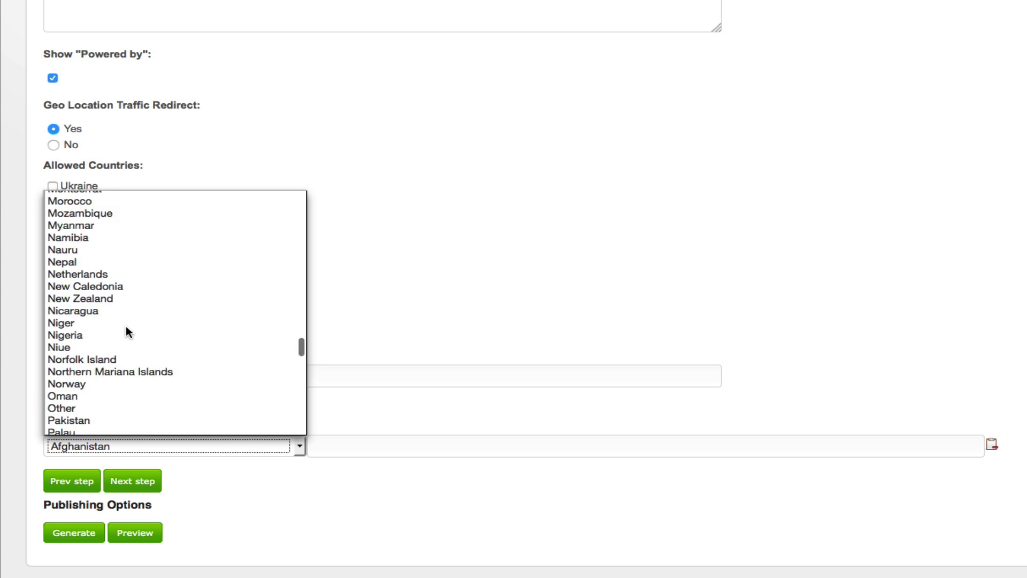
pyautogui.scroll(-5, 127, 331)
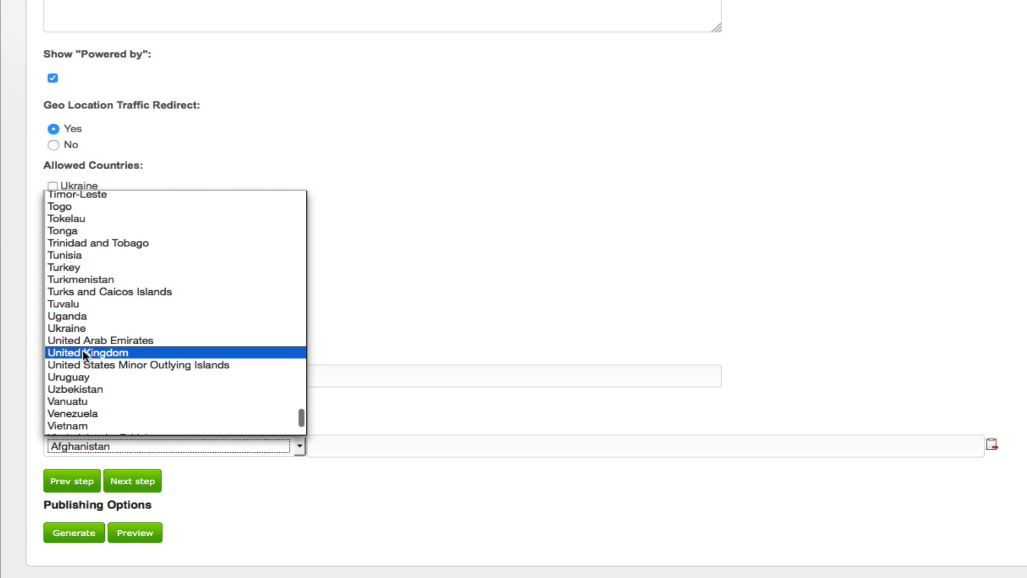
pyautogui.click(83, 350)
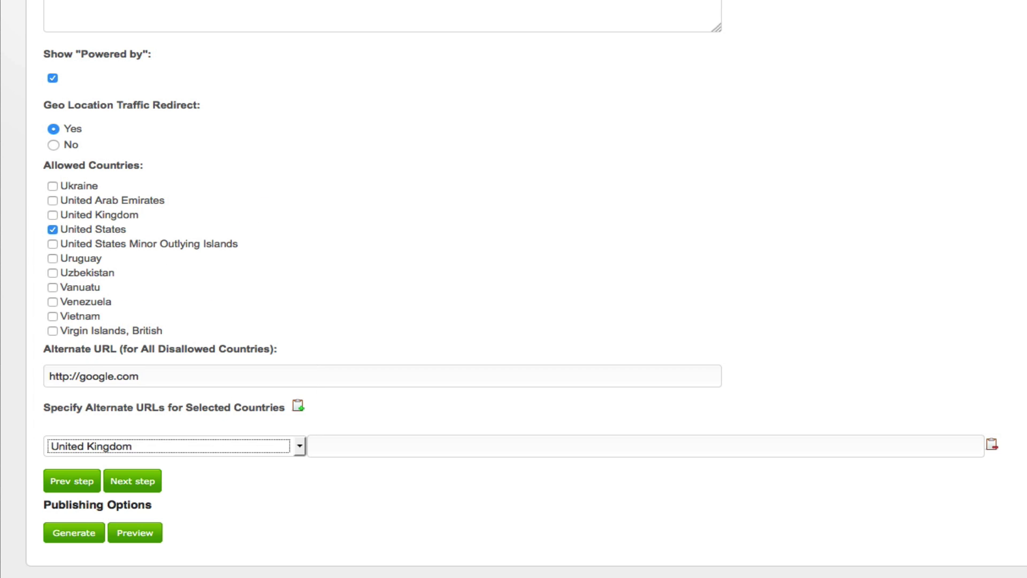
pyautogui.click(415, 448)
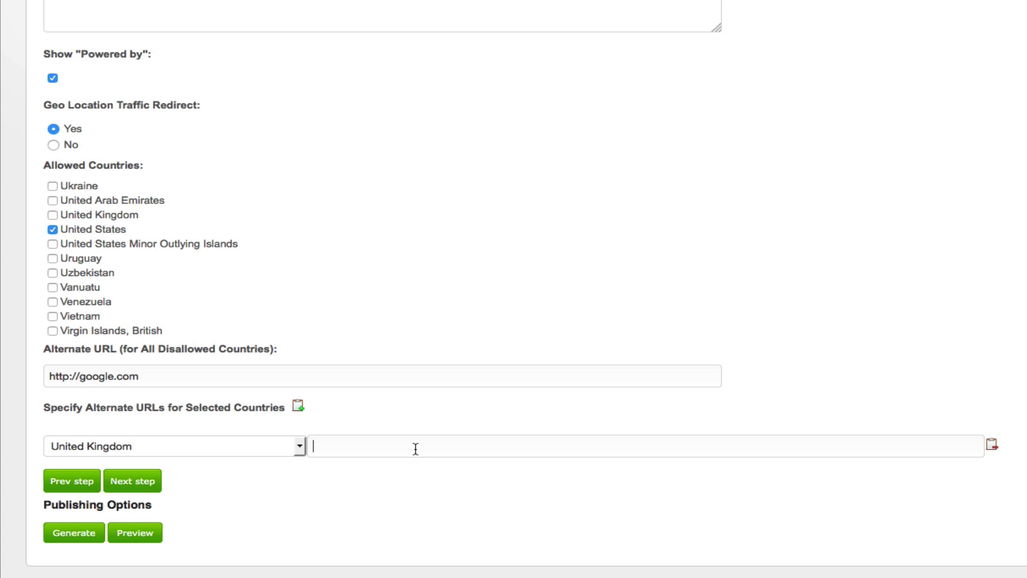
pyautogui.write('https://onlinenewsletters.net/fti97/')
# - Add a second redirect row sending Canada to onlinenewsletters.net/arj85/
pyautogui.click(298, 406)
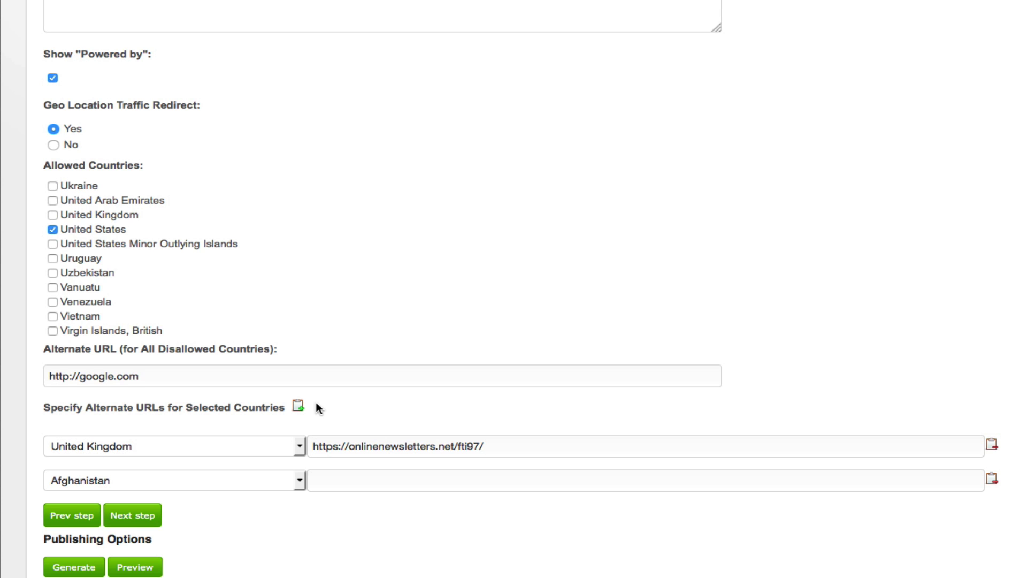
pyautogui.click(299, 476)
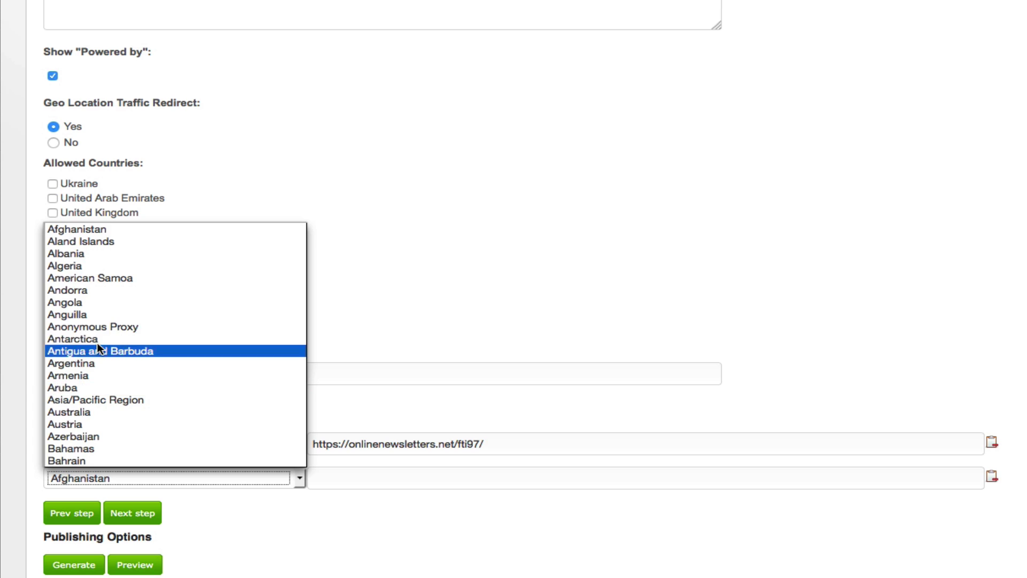
pyautogui.scroll(-8, 98, 345)
pyautogui.scroll(-3, 98, 349)
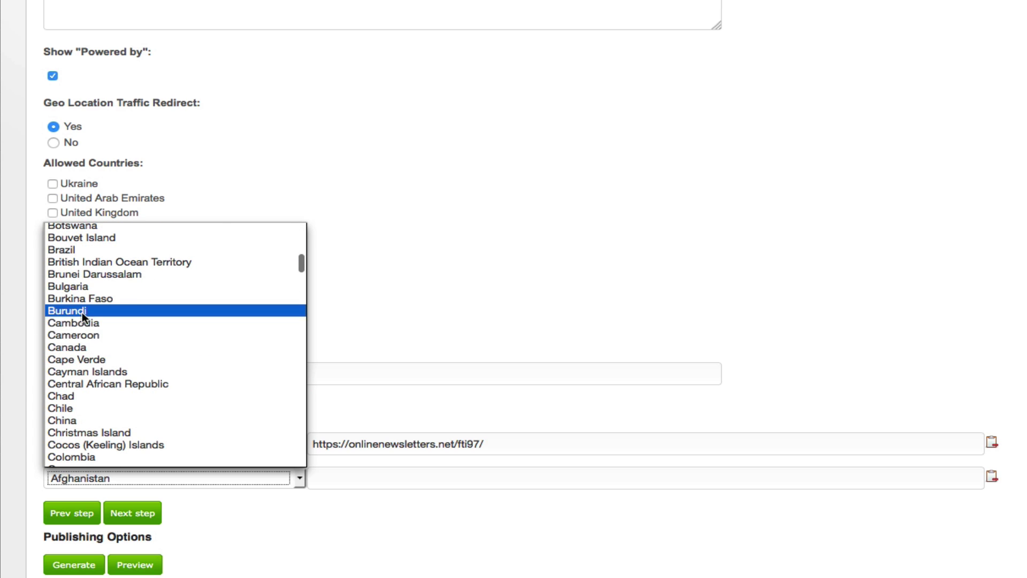
pyautogui.click(73, 344)
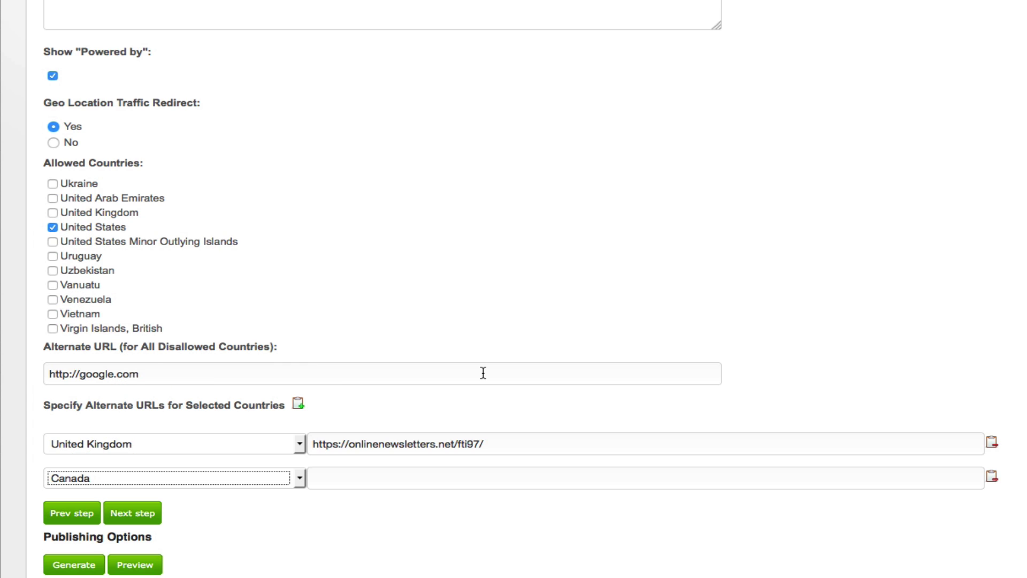
pyautogui.click(362, 478)
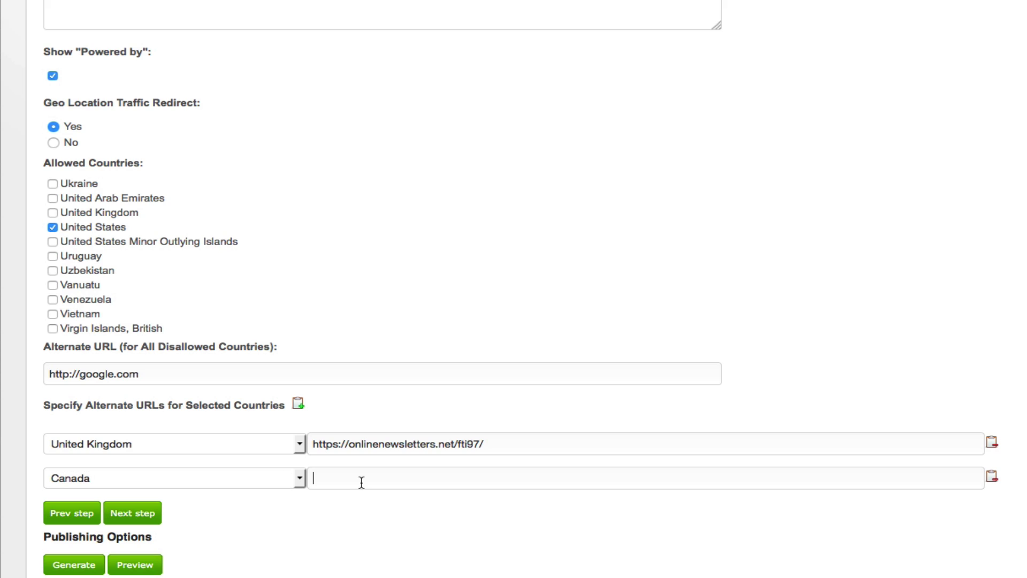
pyautogui.write('https://onlinenewsletters.net/arj85/')
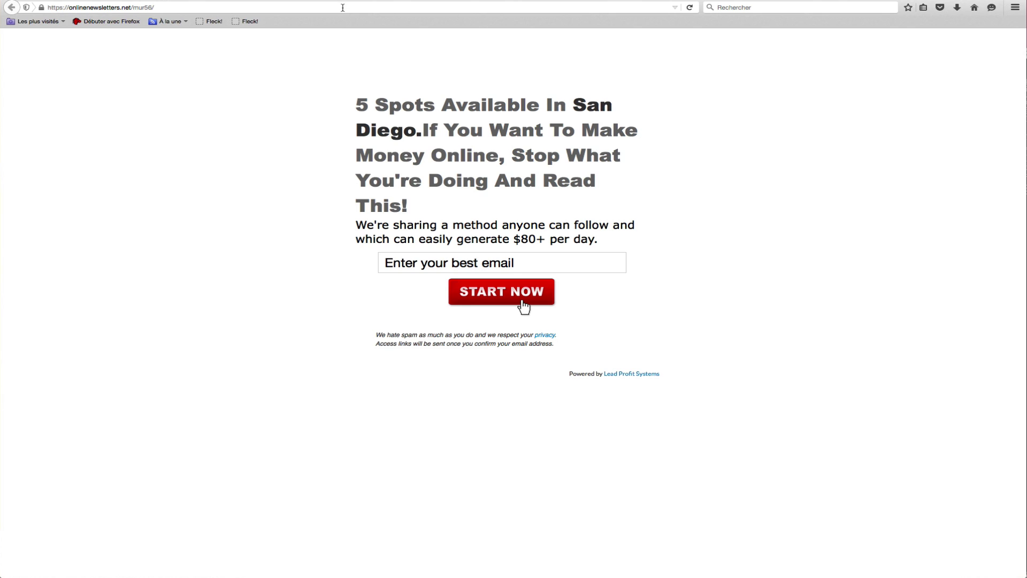
# - Reload the squeeze page to confirm a United States visitor still sees it
pyautogui.click(344, 7)
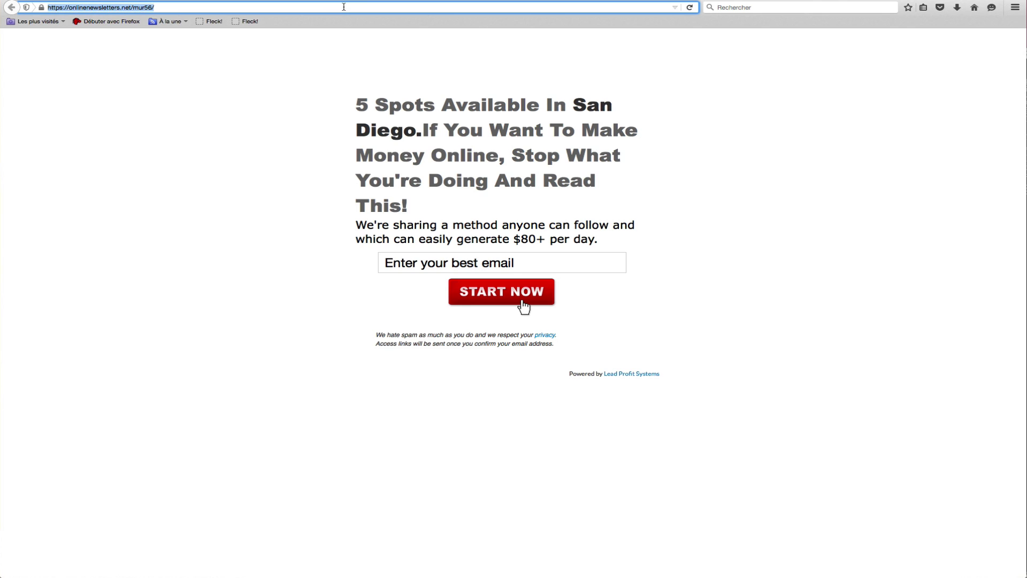
pyautogui.press('Return')
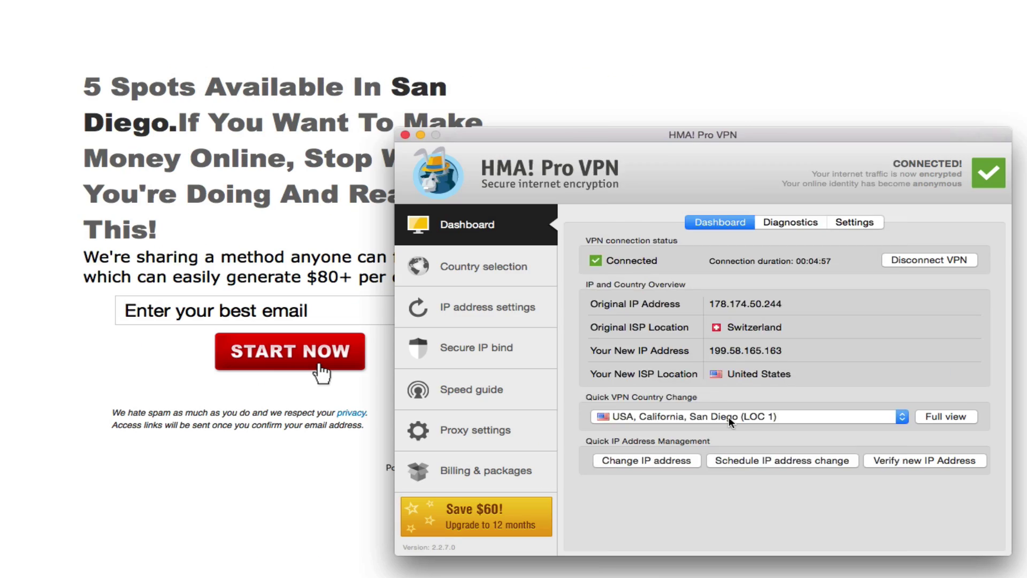
# - Connect the VPN via UK, Manchester (LOC 3) and reload the squeeze page
pyautogui.click(1022, 539)
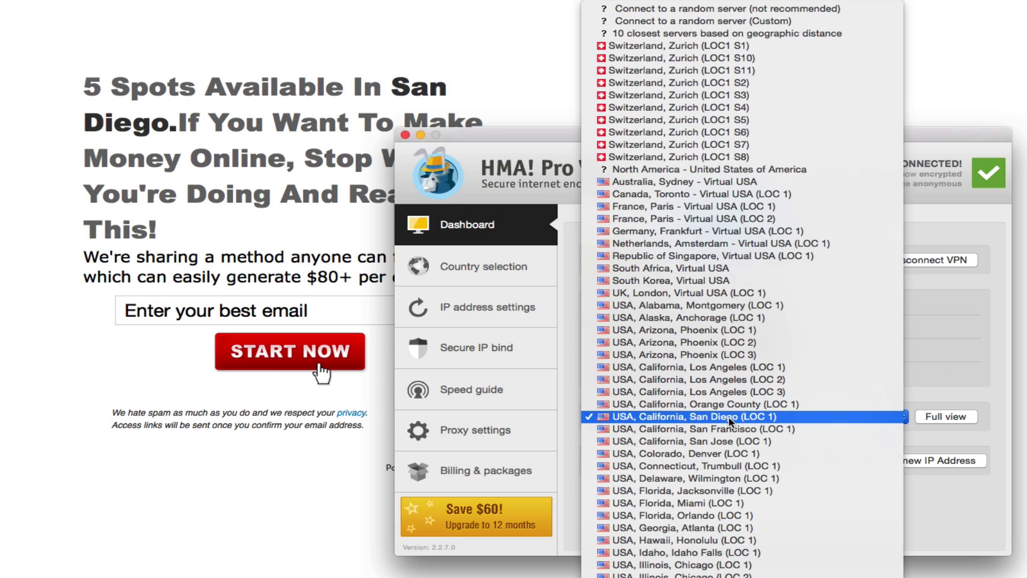
pyautogui.scroll(-10, 714, 392)
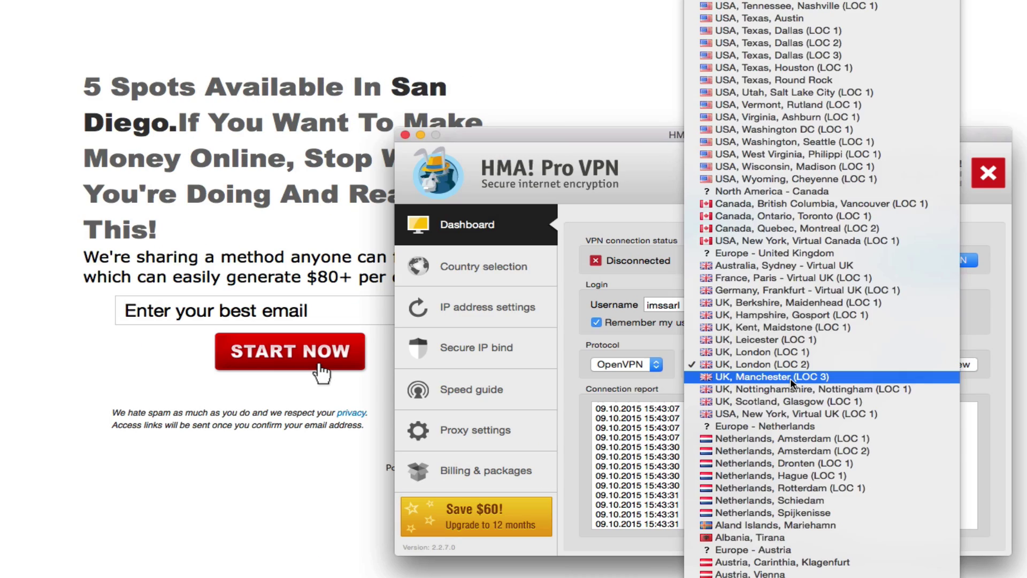
pyautogui.click(791, 376)
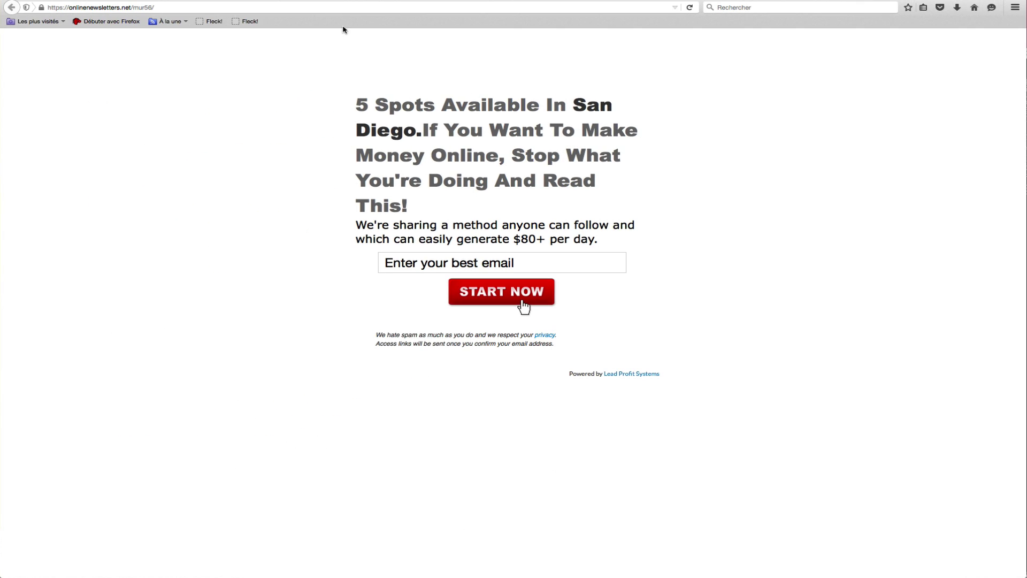
pyautogui.click(339, 7)
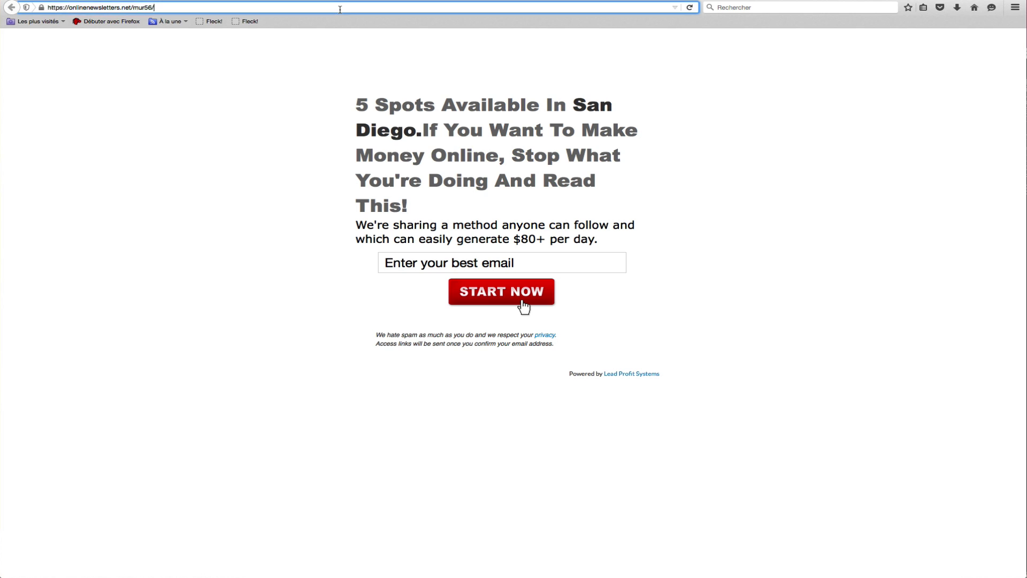
pyautogui.press('Return')
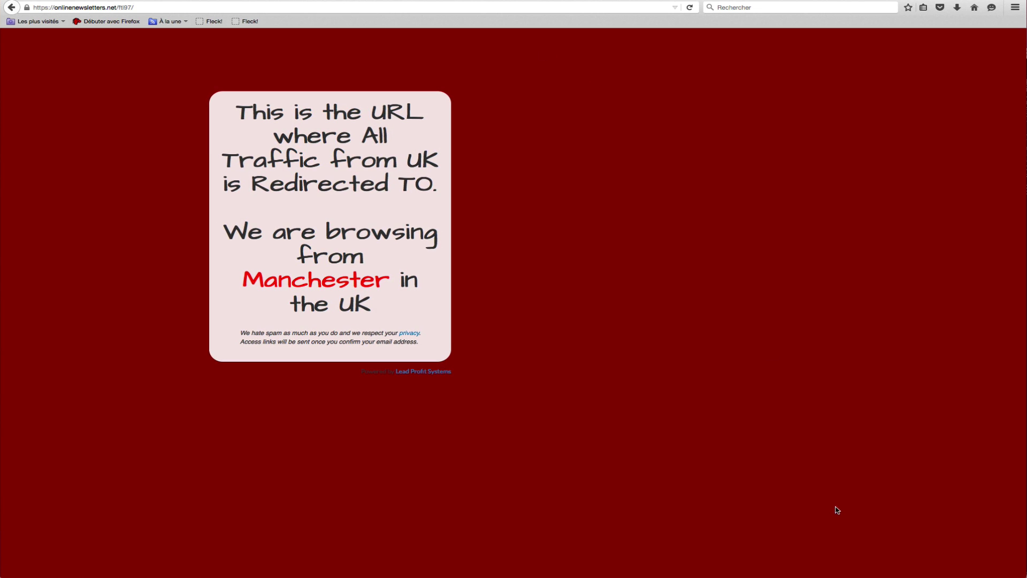
# - Switch the VPN connection to Canada, British Columbia, Vancouver (LOC 1)
pyautogui.press('super+Tab')
pyautogui.click(776, 337)
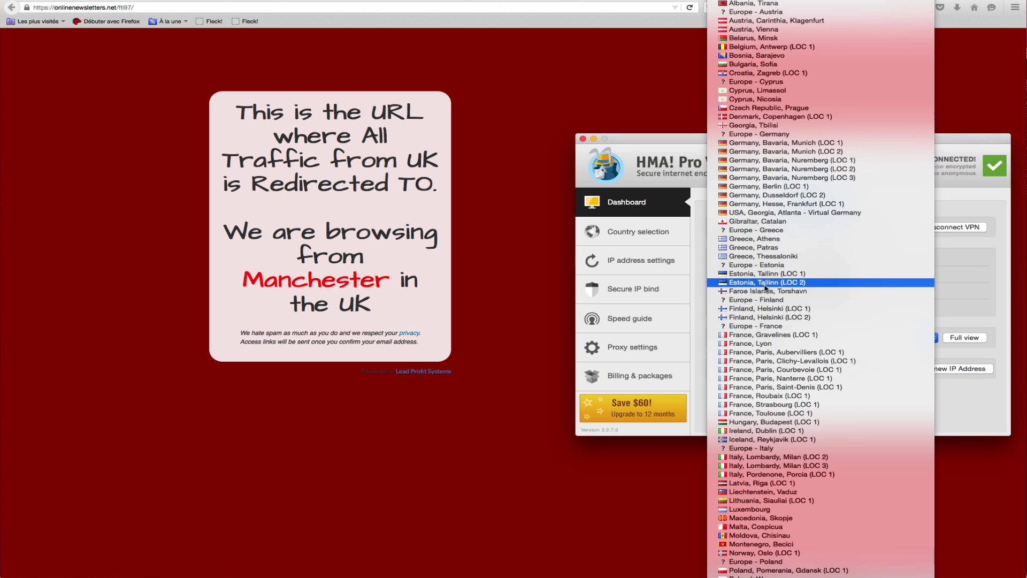
pyautogui.click(775, 108)
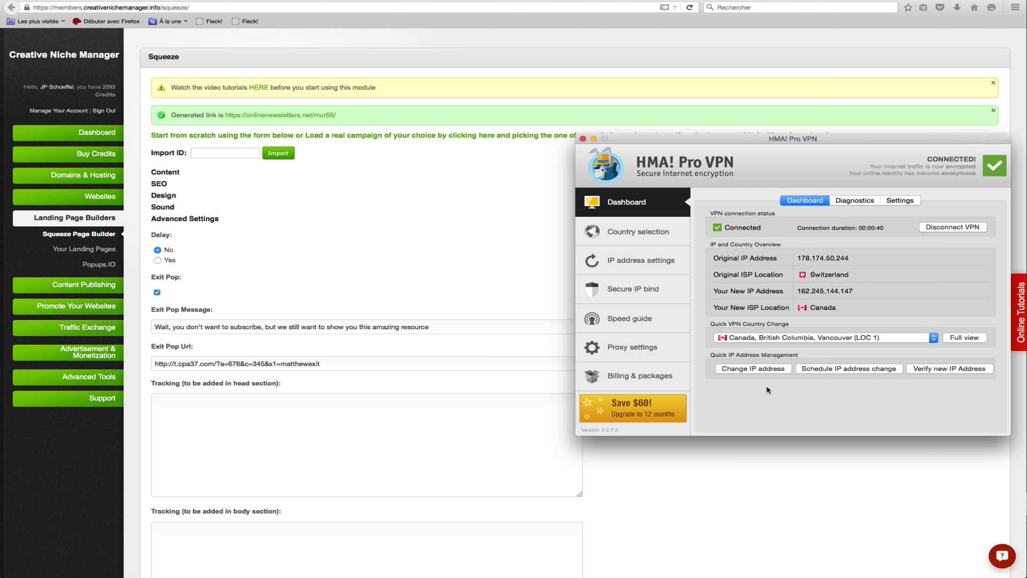
# - Switch the VPN connection to Germany, Bavaria, Nuremberg (LOC 3)
pyautogui.click(792, 338)
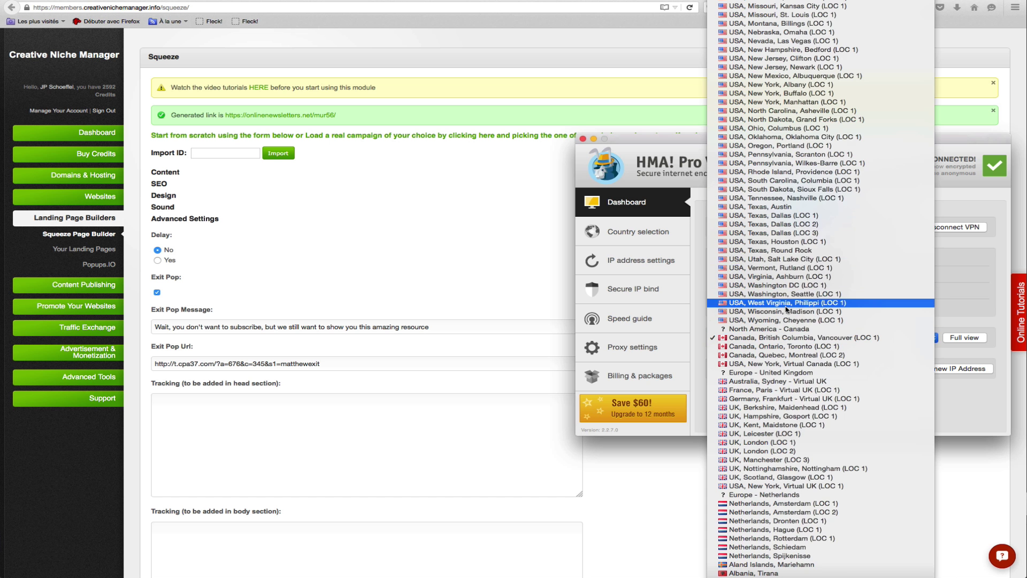
pyautogui.scroll(-10, 787, 309)
pyautogui.click(781, 234)
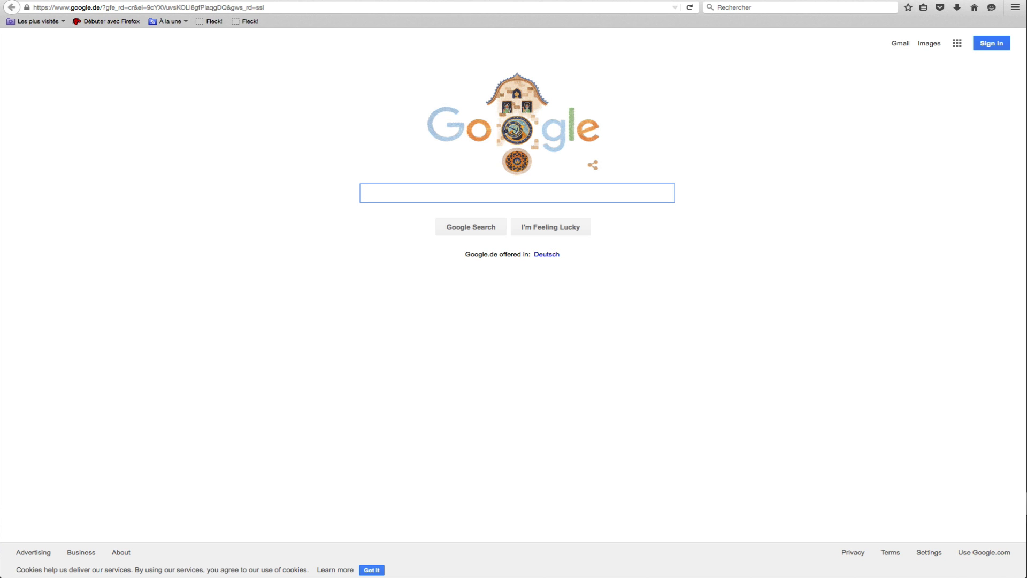
# - Switch back to the Creative Niche Manager Squeeze Page Builder tab
pyautogui.hotkey('ctrl', 'Tab')
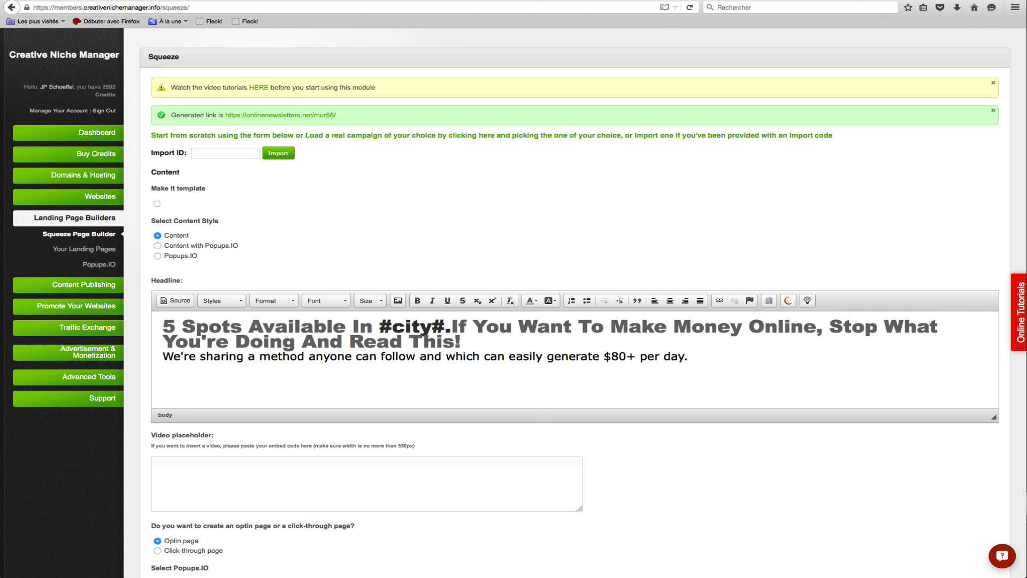